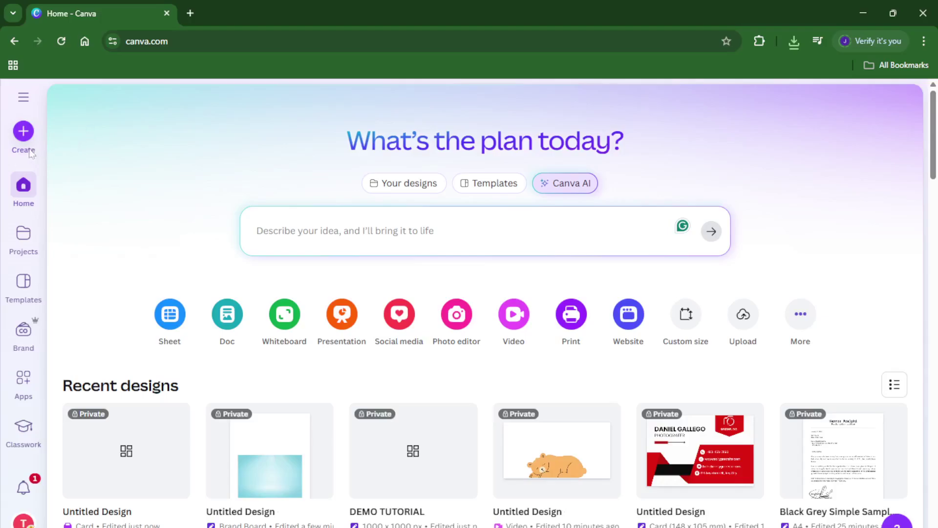
Step: Clear the old search and start a new blank 16:9 presentation from Create
left_click(24, 136)
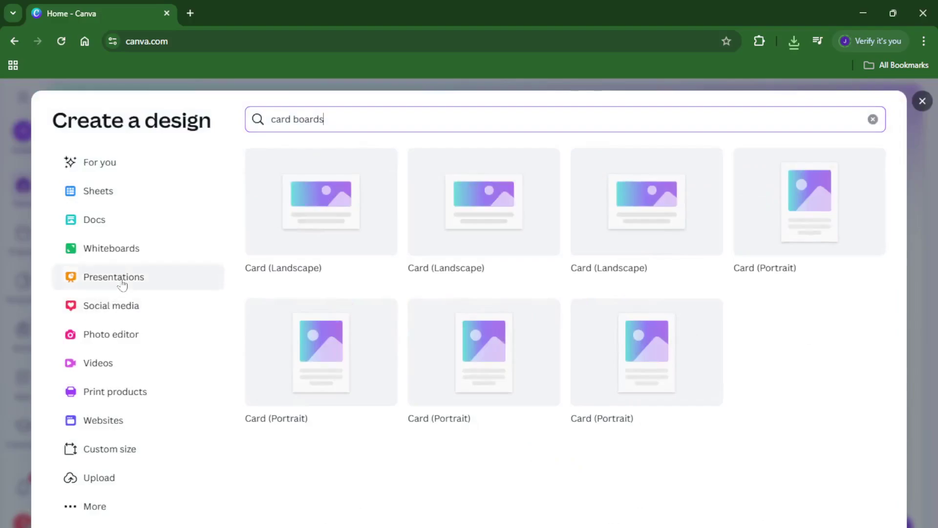
key("ctrl+a")
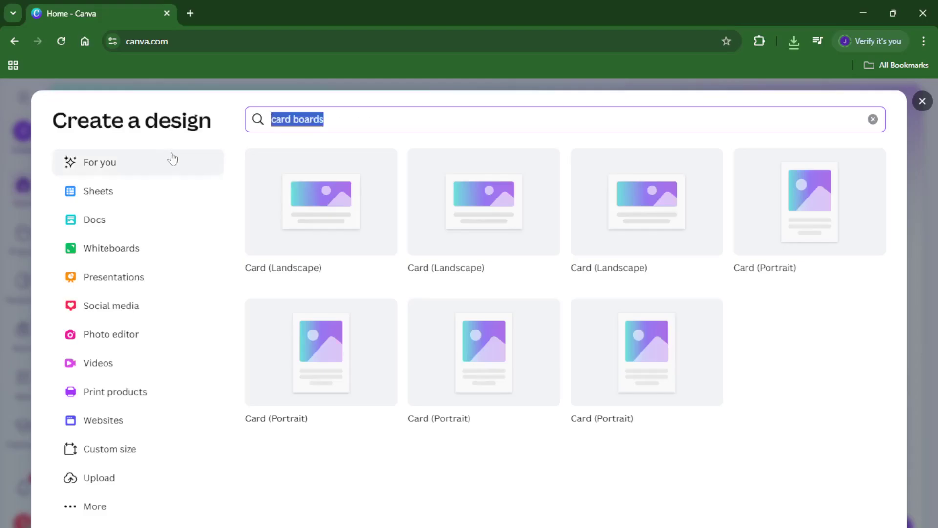
key("BackSpace")
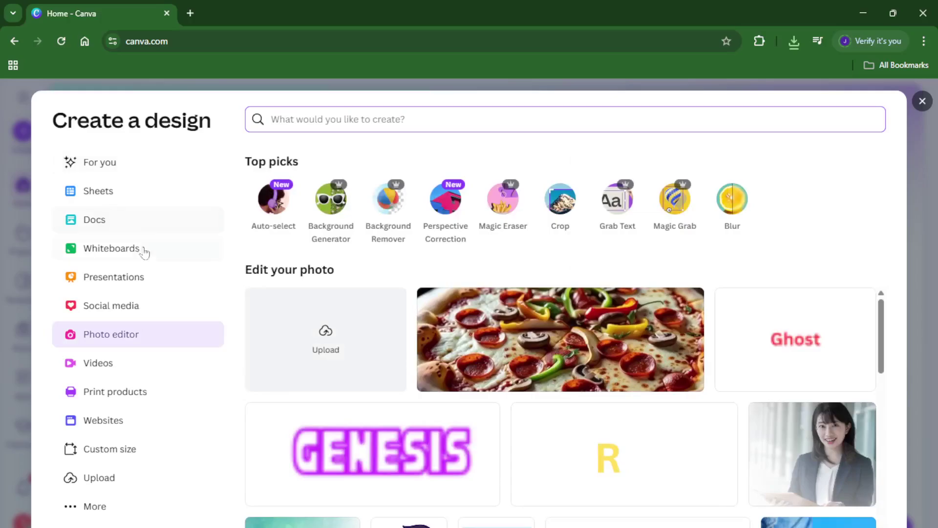
left_click(143, 277)
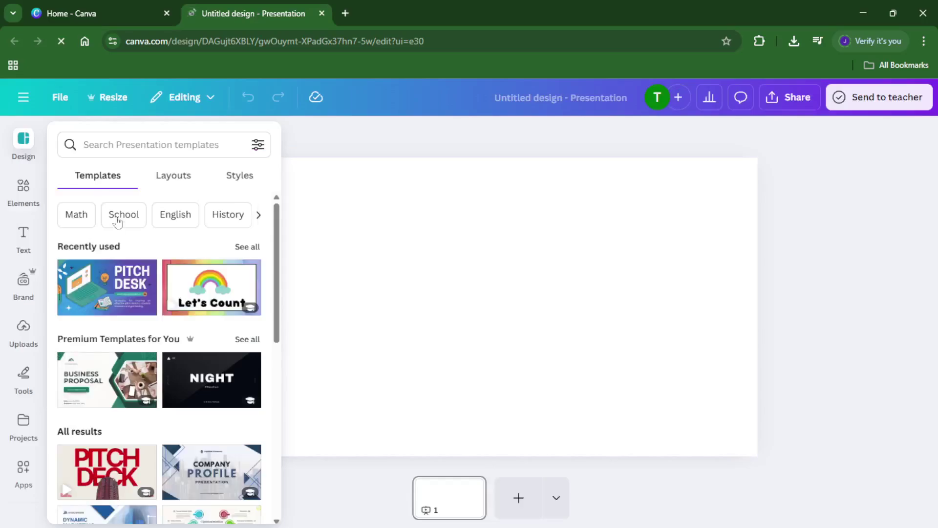
Step: Search the presentation templates for 'school'
left_click(147, 144)
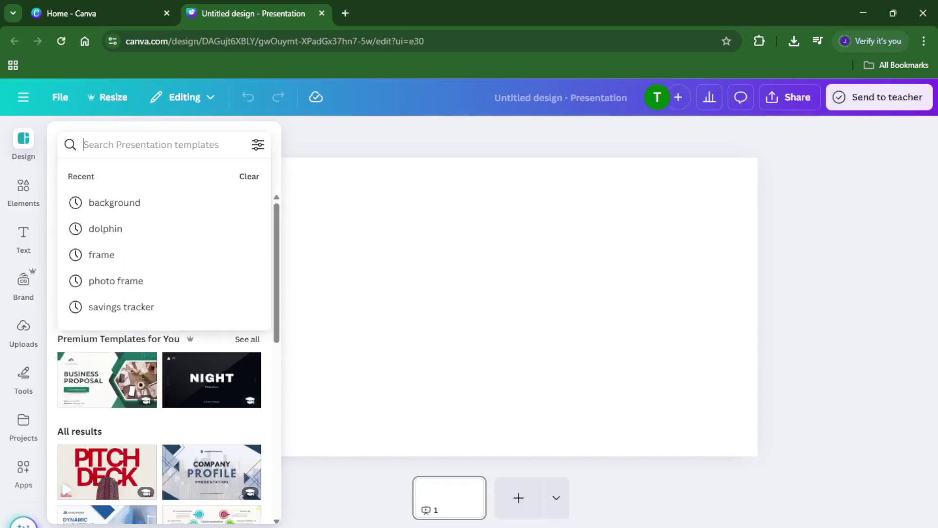
type("s")
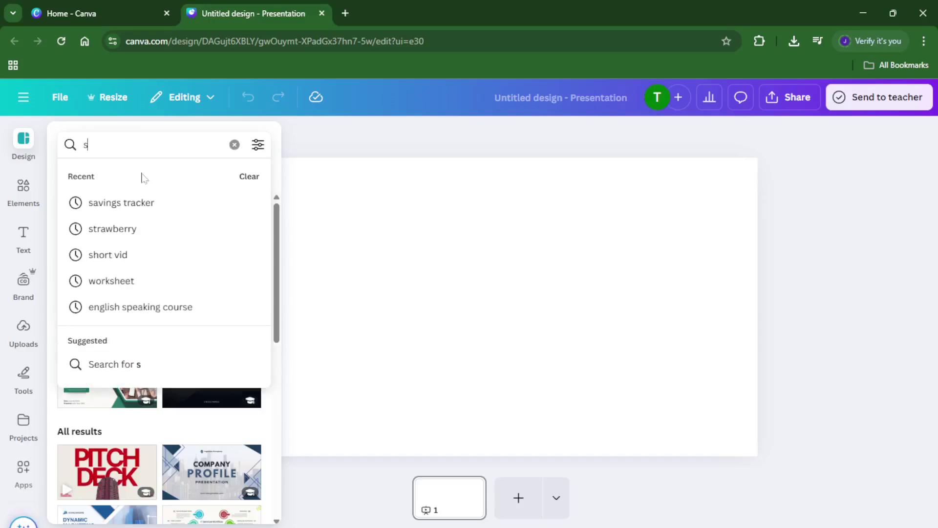
type("chool")
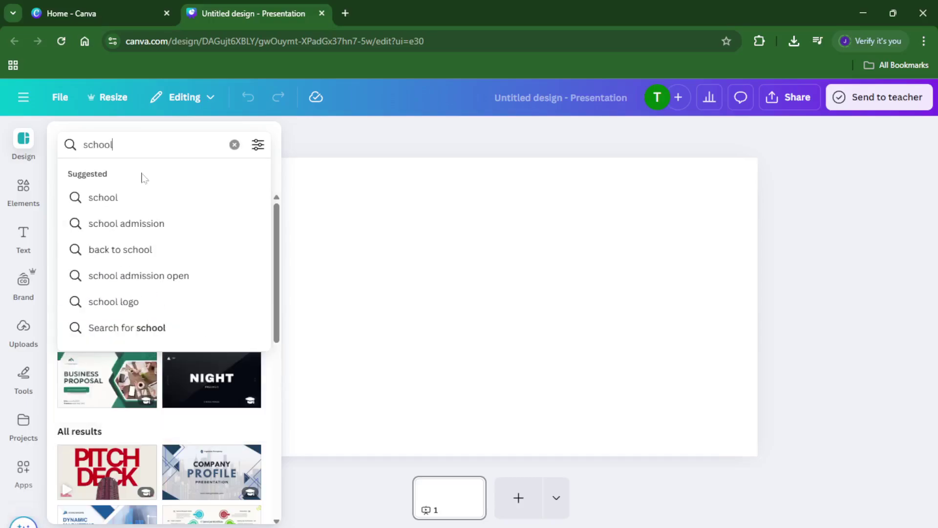
key("Return")
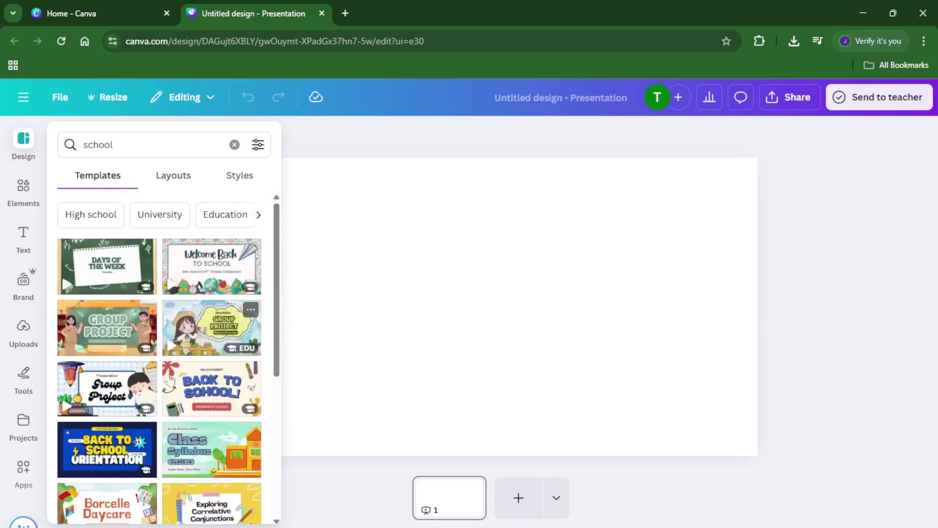
mouse_move(107, 448)
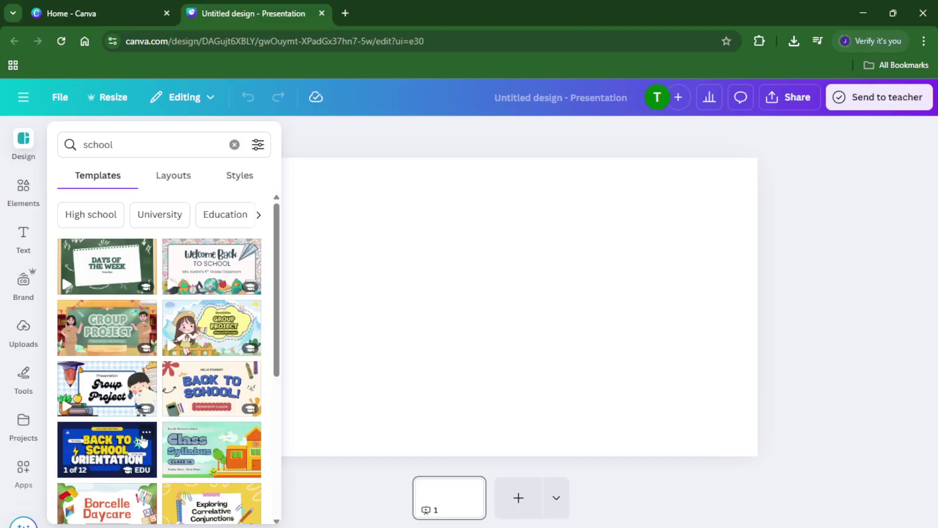
scroll(139, 443, "down", 2)
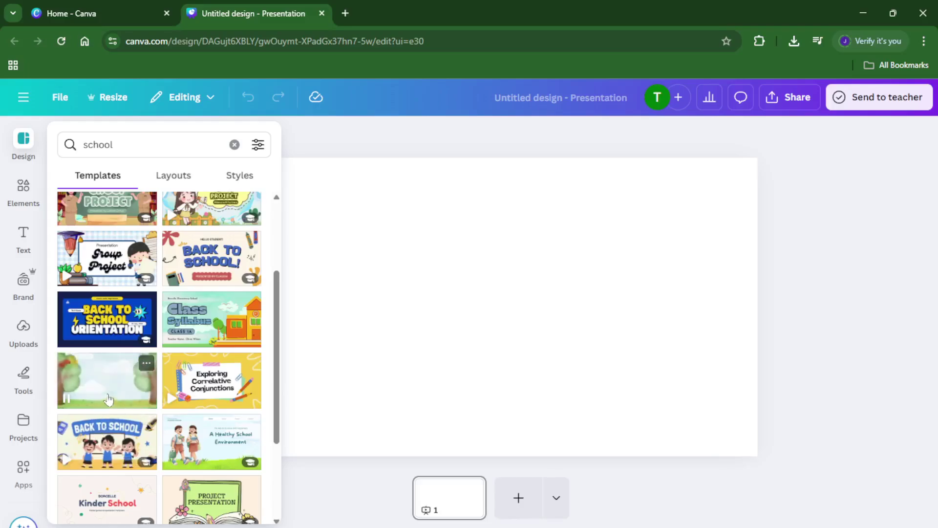
Step: Open the Green and Orange Illustrative Daycare template and apply all 12 pages
left_click(109, 399)
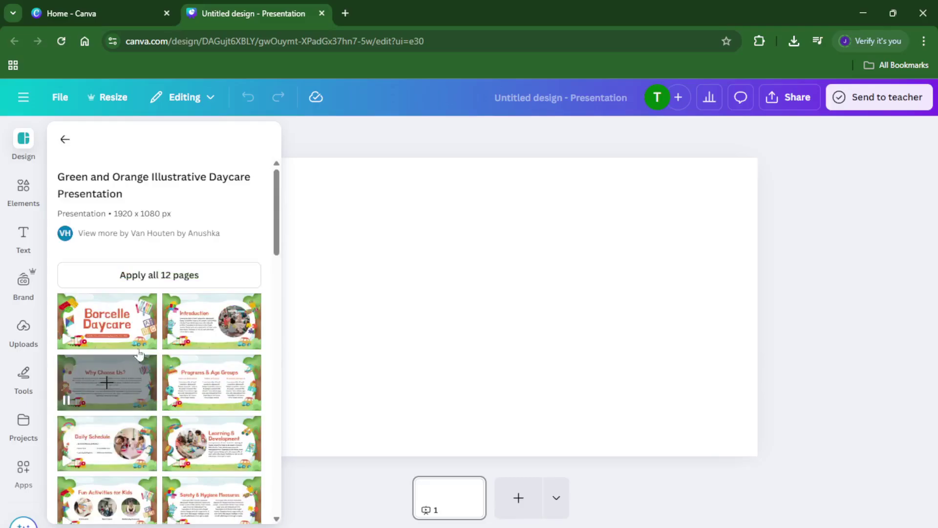
left_click(155, 277)
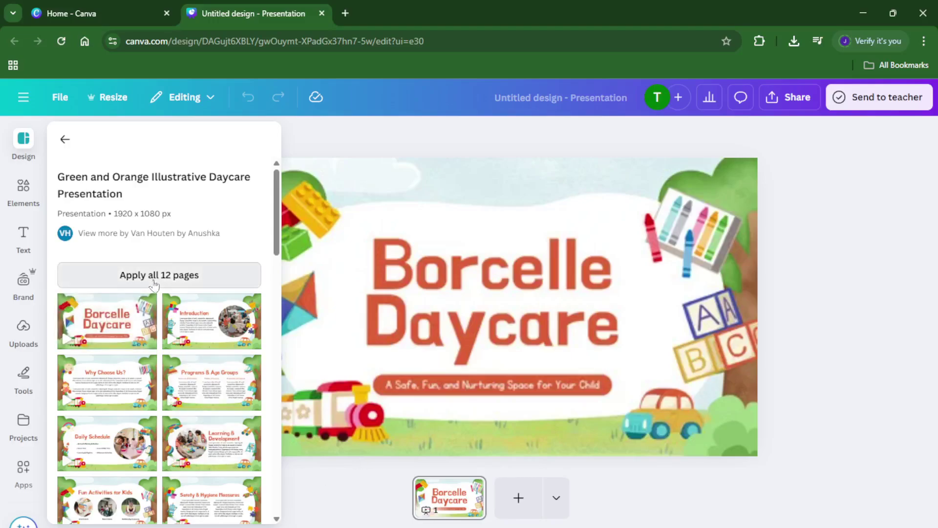
left_click(163, 297)
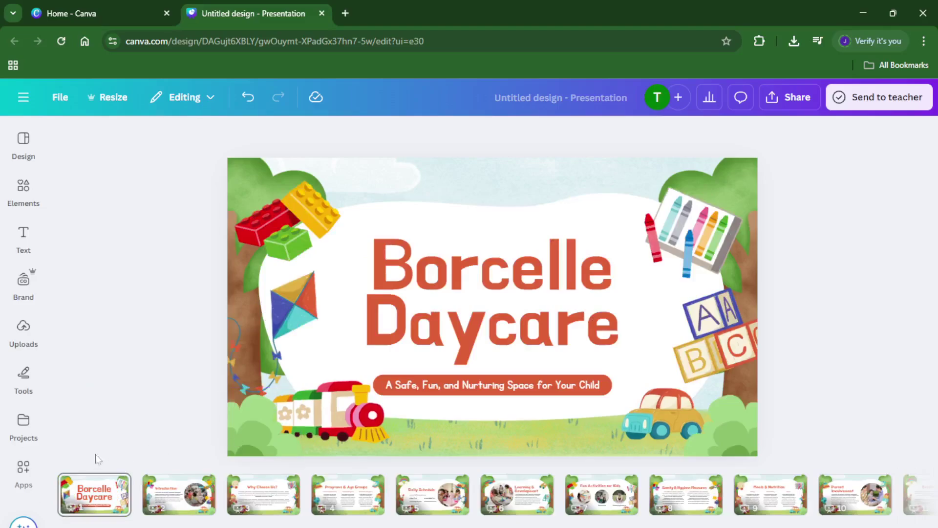
Step: Browse the Introduction, Why Choose Us?, Programs & Age Groups, Daily Schedule and Learning & Development slides
left_click(169, 493)
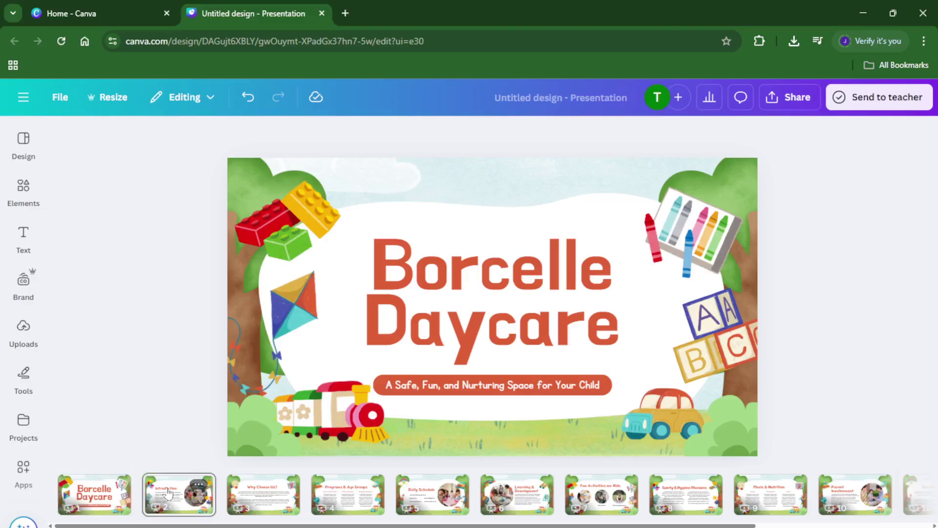
left_click(253, 492)
left_click(350, 495)
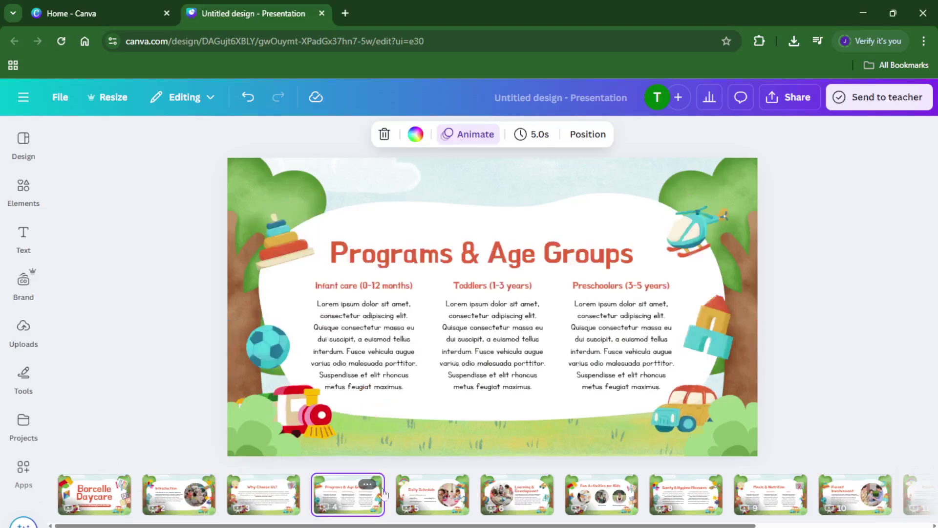
left_click(428, 493)
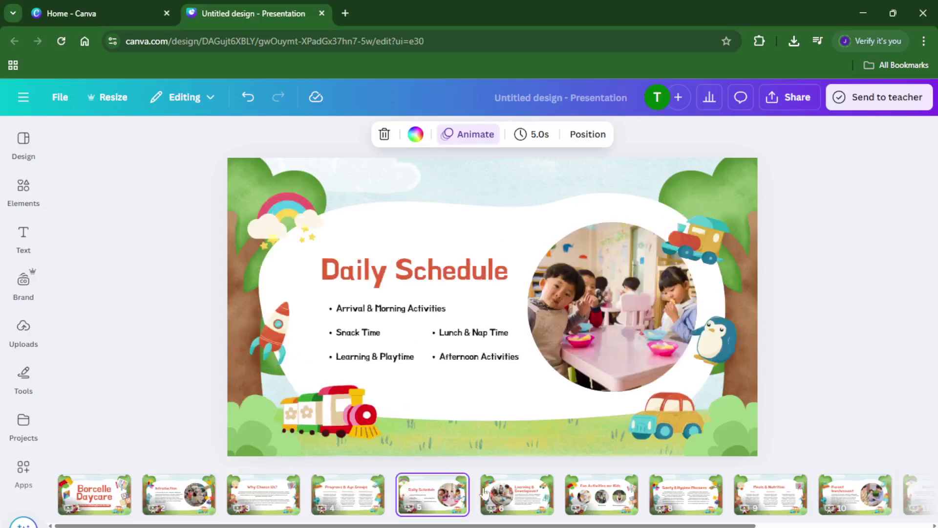
left_click(525, 498)
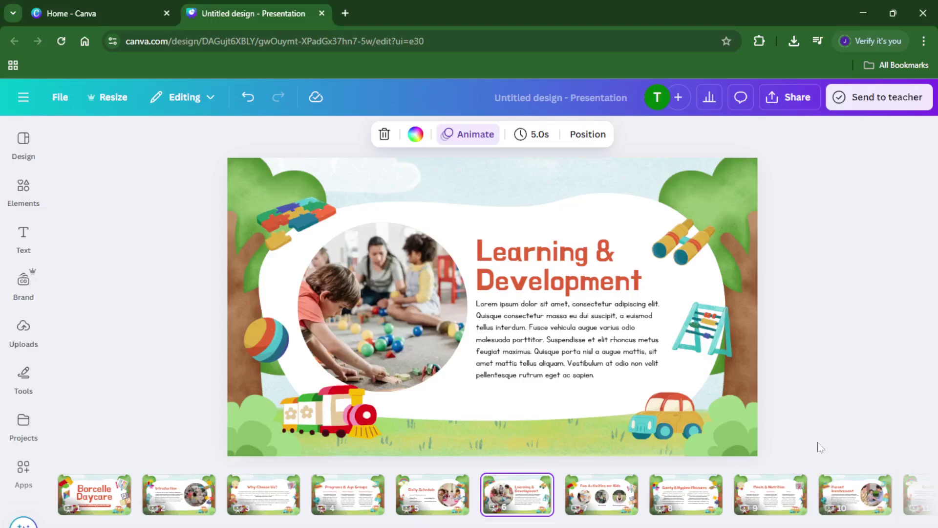
Step: Revisit Daily Schedule, select the toy car sticker, then view Fun Activities for Kids
key("Left")
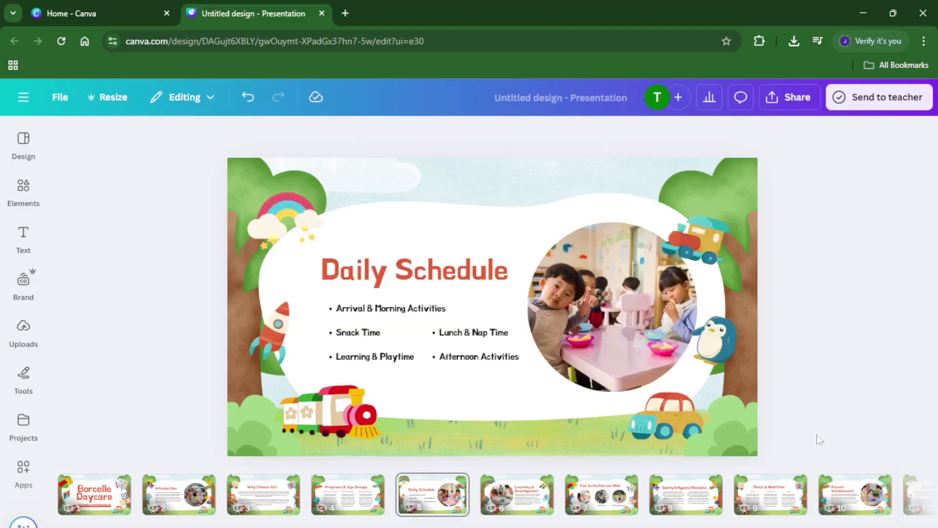
key("Right")
left_click_drag(896, 465, 669, 425)
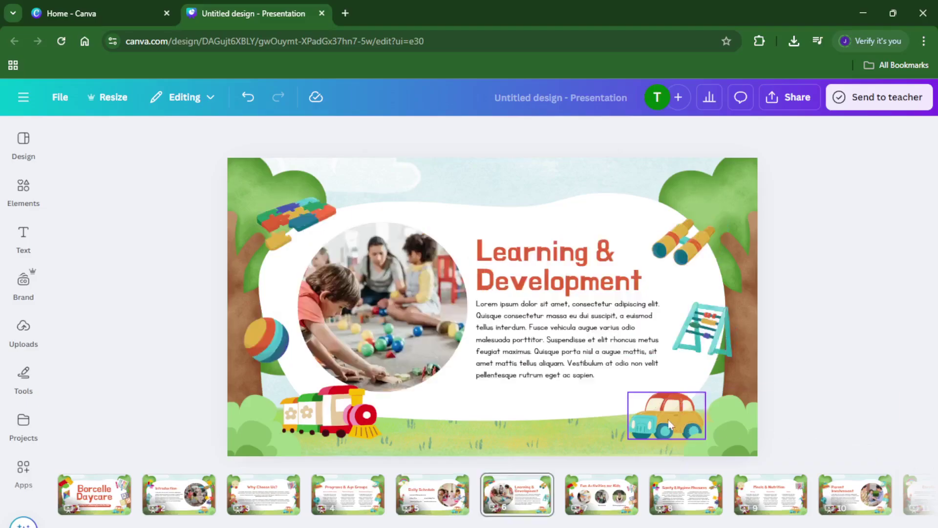
left_click(618, 492)
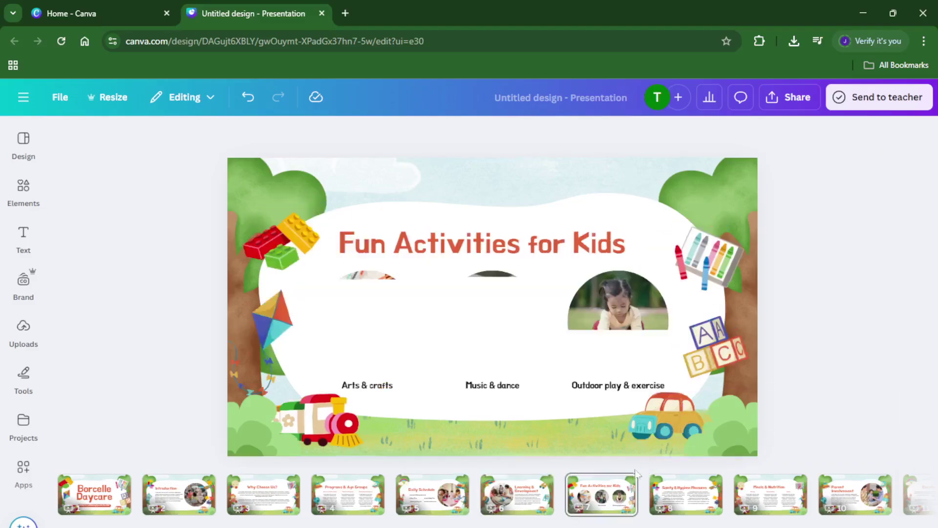
scroll(618, 493, "down", 1)
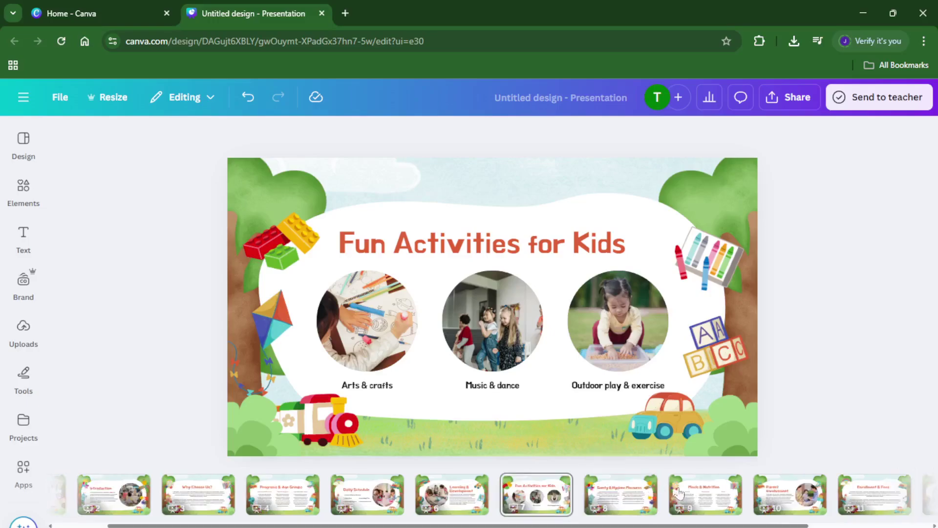